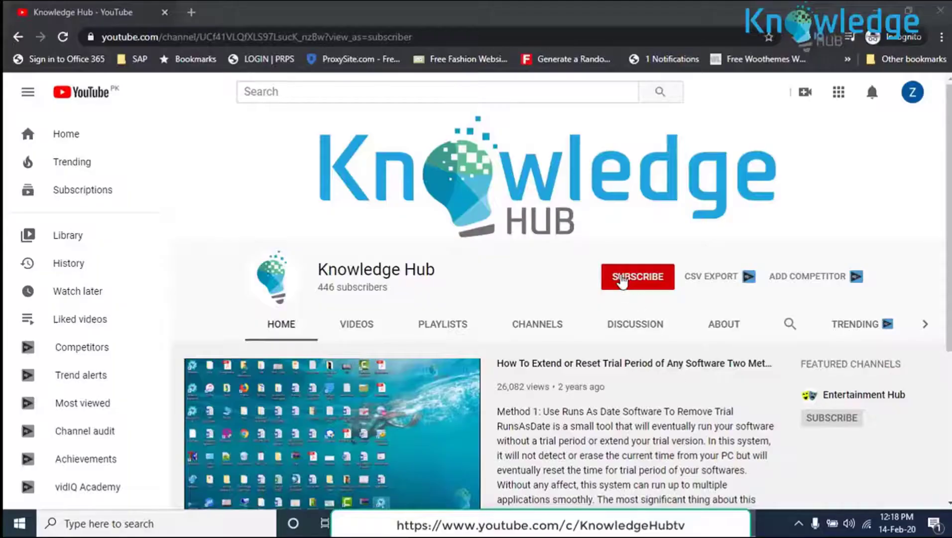
- Subscribe to the Knowledge Hub channel and set its notification bell to All
{"action": "left_click", "coordinate": [620, 277]}
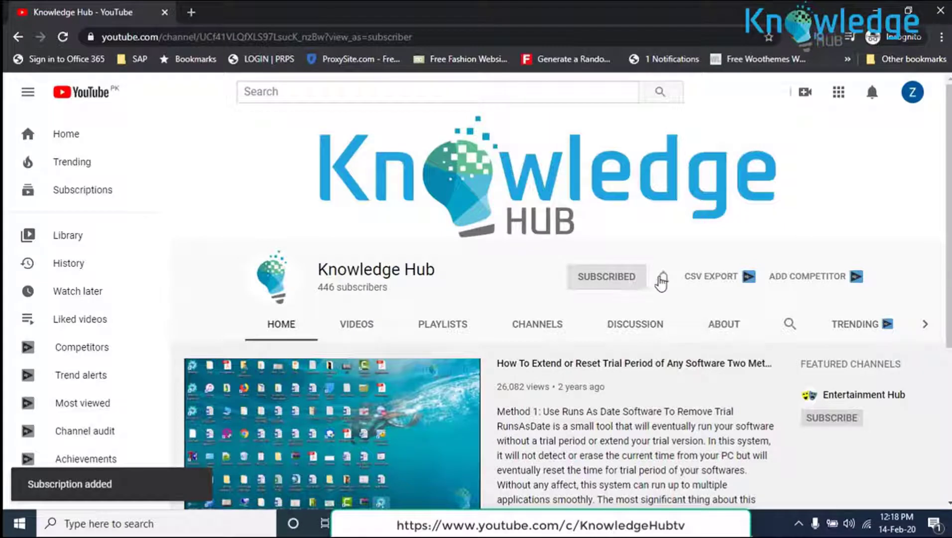
{"action": "left_click", "coordinate": [664, 278]}
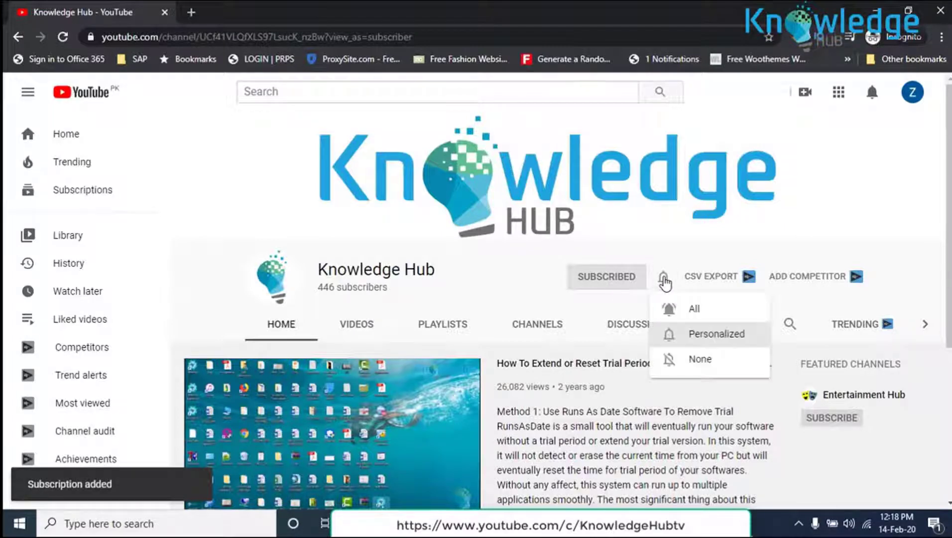
{"action": "left_click", "coordinate": [684, 310]}
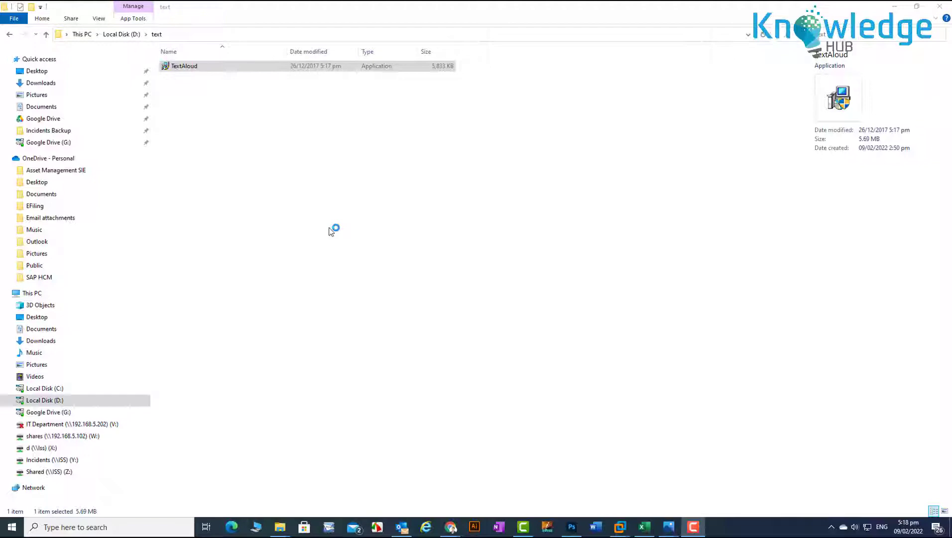
- Run the TextAloud installer from D:\text, which triggers the 'This app has been blocked' warning
{"action": "left_click", "coordinate": [181, 71]}
{"action": "double_click", "coordinate": [181, 72]}
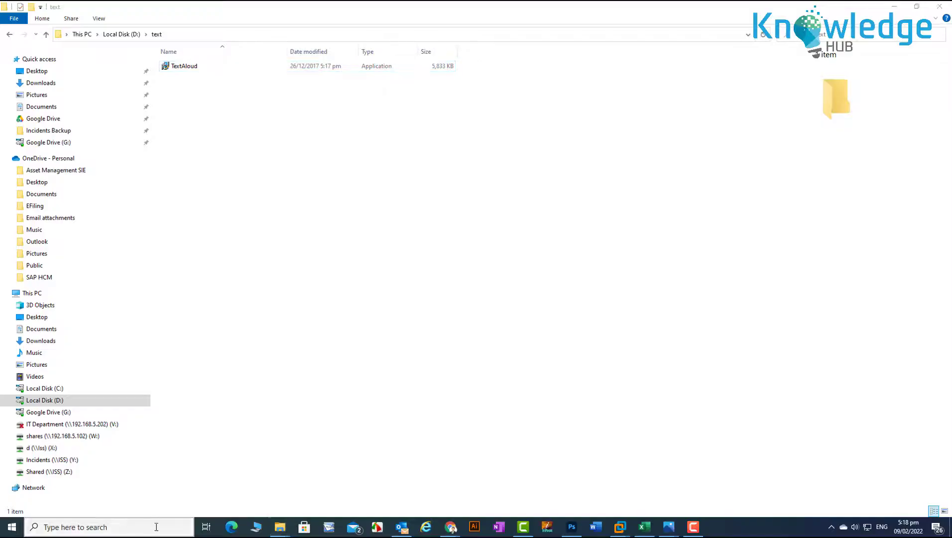
- Search for cmd and start Command Prompt as administrator
{"action": "left_click", "coordinate": [156, 527]}
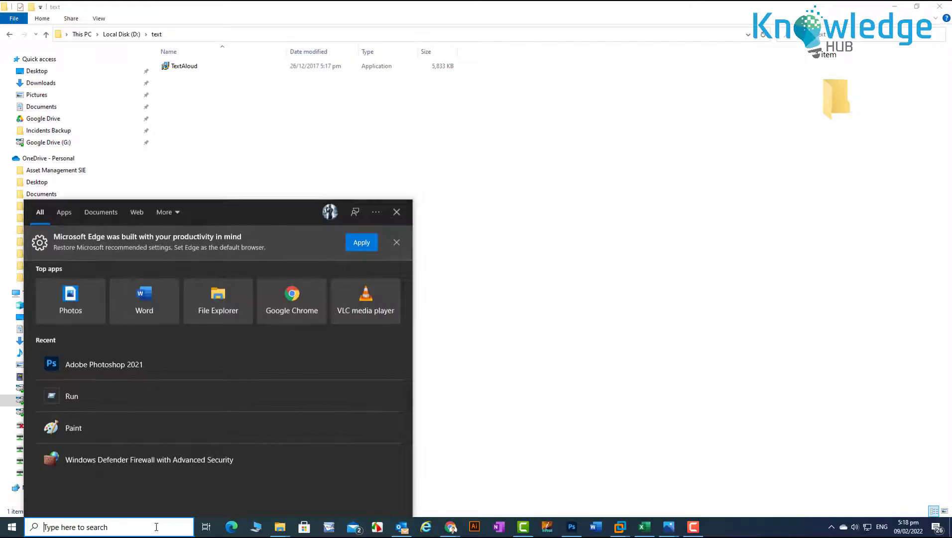
{"action": "type", "text": "cmd"}
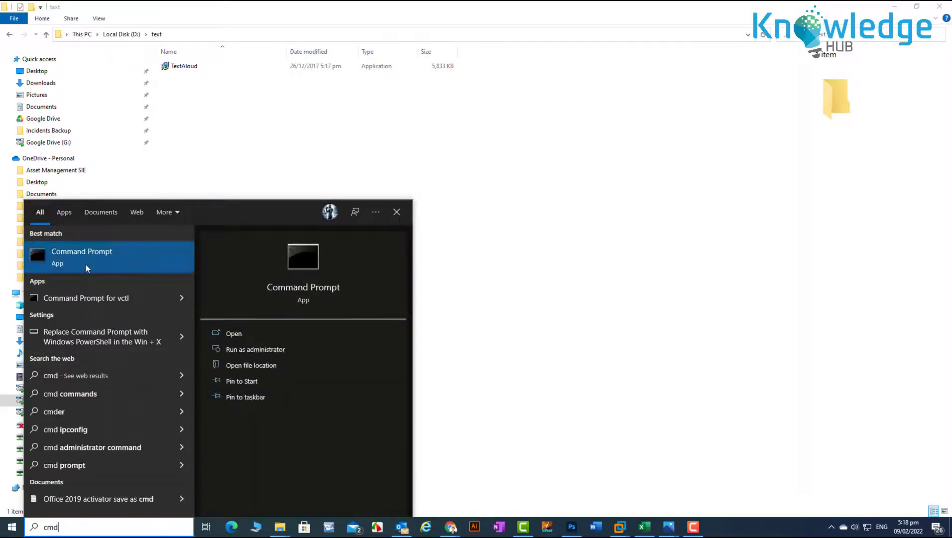
{"action": "right_click", "coordinate": [84, 267]}
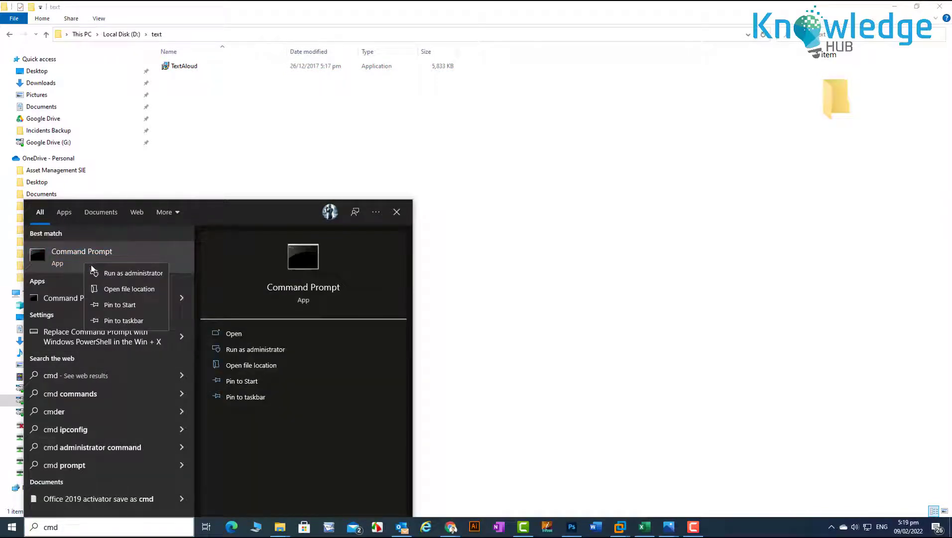
{"action": "left_click", "coordinate": [146, 274]}
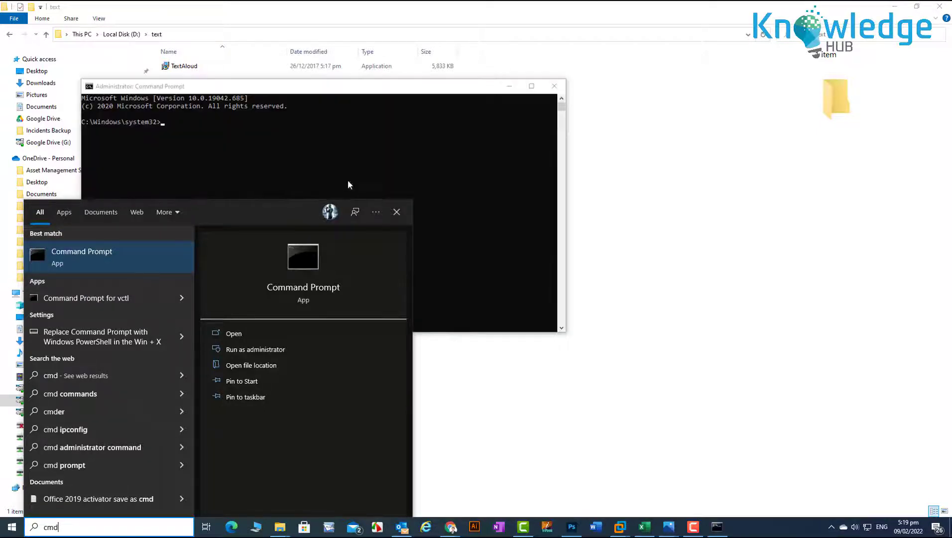
- Switch the administrator console to drive D
{"action": "left_click", "coordinate": [210, 131]}
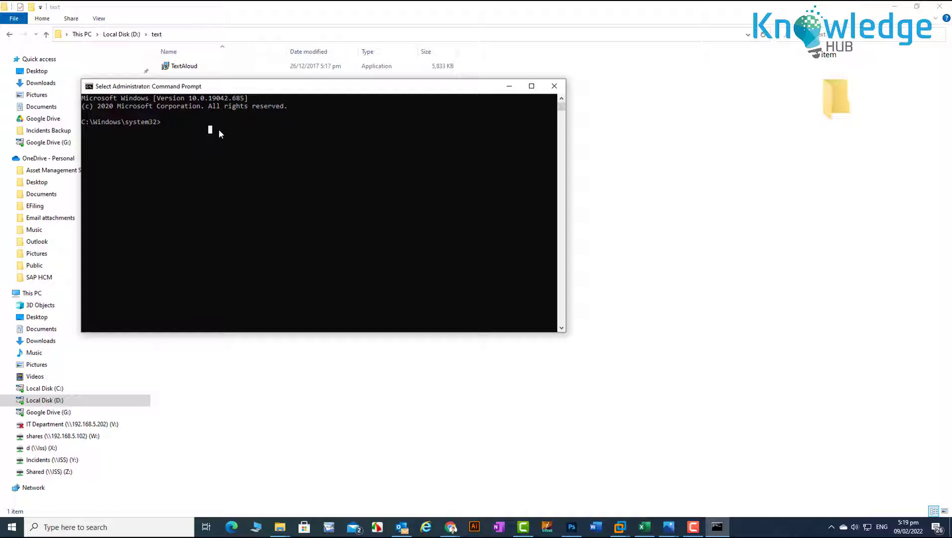
{"action": "type", "text": "d text"}
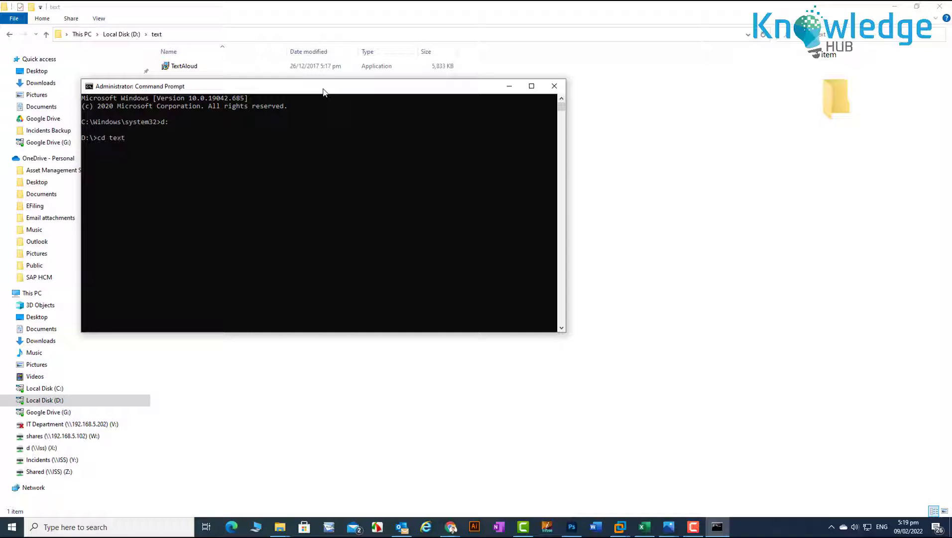
{"action": "key", "text": "Return"}
{"action": "key", "text": "Return"}
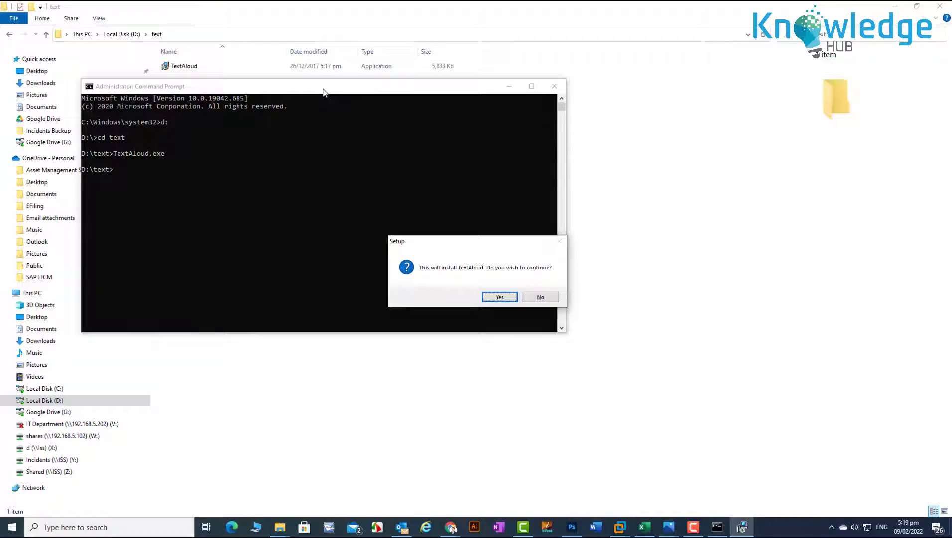
- Confirm installing TextAloud and accept the licence agreement, continuing to the destination step
{"action": "left_click", "coordinate": [490, 297]}
{"action": "left_click_drag", "start_coordinate": [474, 172], "coordinate": [420, 180]}
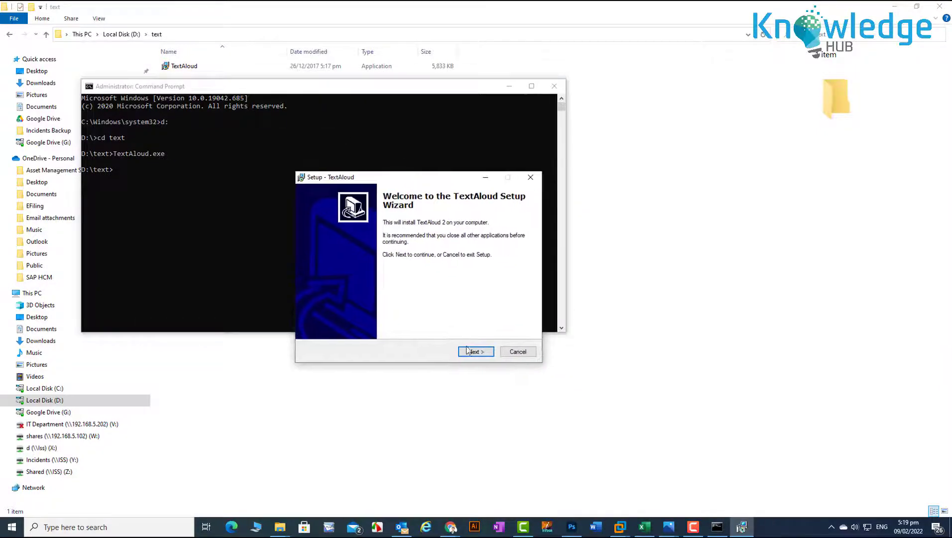
{"action": "left_click", "coordinate": [473, 351]}
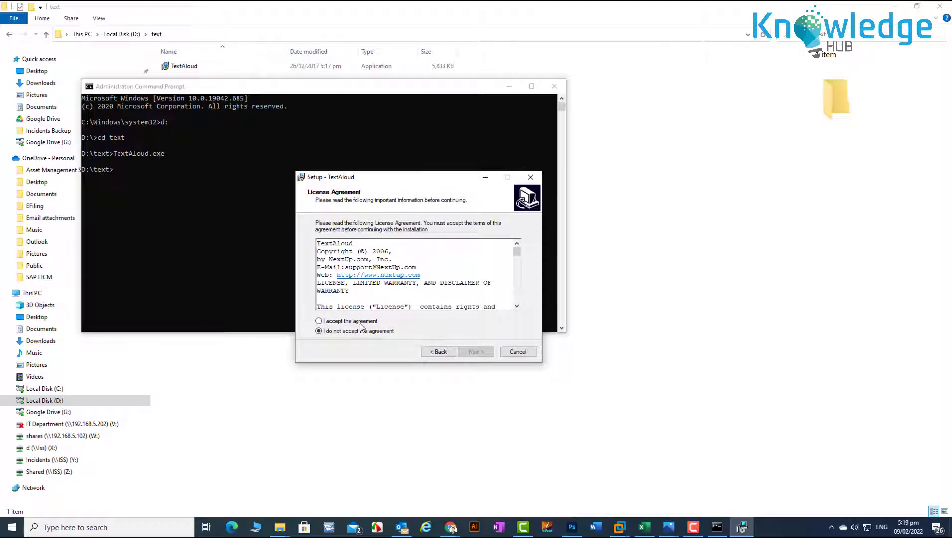
{"action": "left_click", "coordinate": [340, 322]}
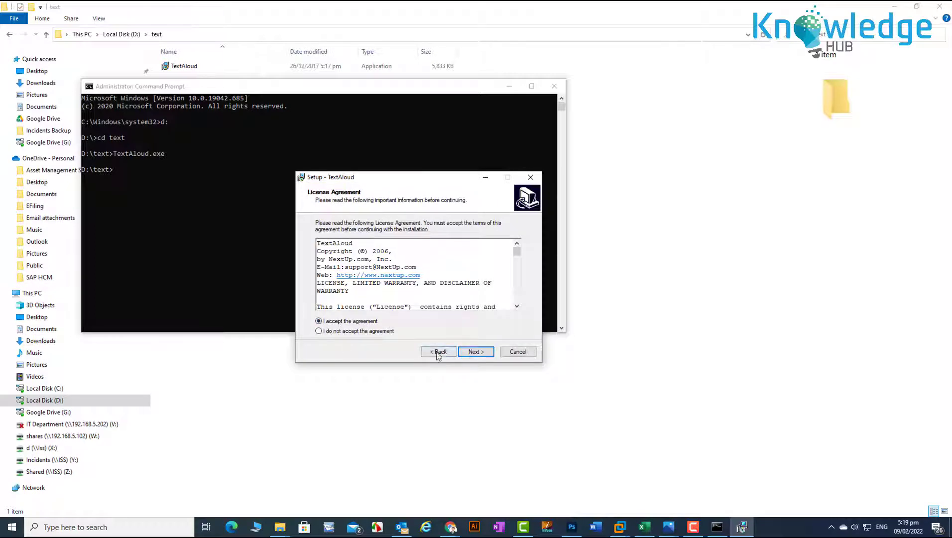
{"action": "left_click", "coordinate": [463, 353]}
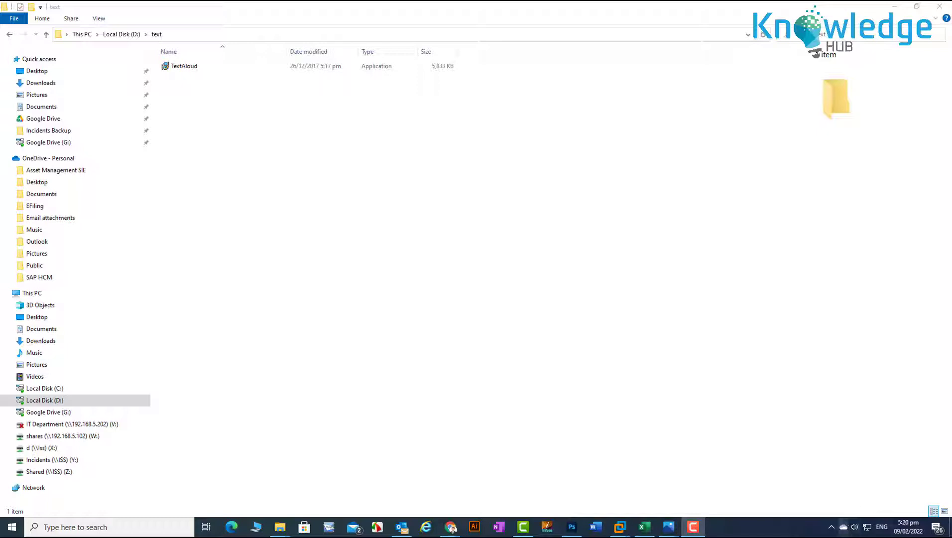
- Launch the Local Group Policy Editor through Run with gpedit.msc and enlarge its window
{"action": "left_click", "coordinate": [149, 526]}
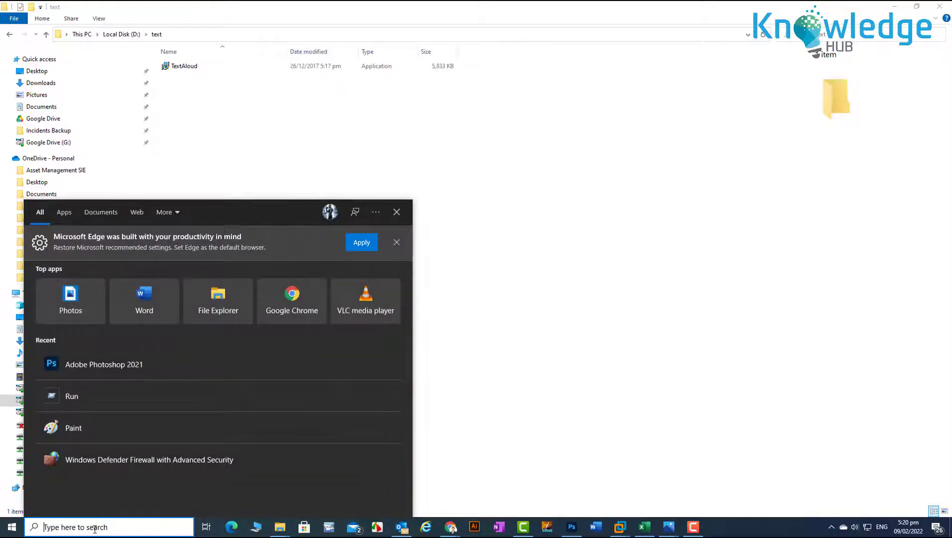
{"action": "type", "text": "c"}
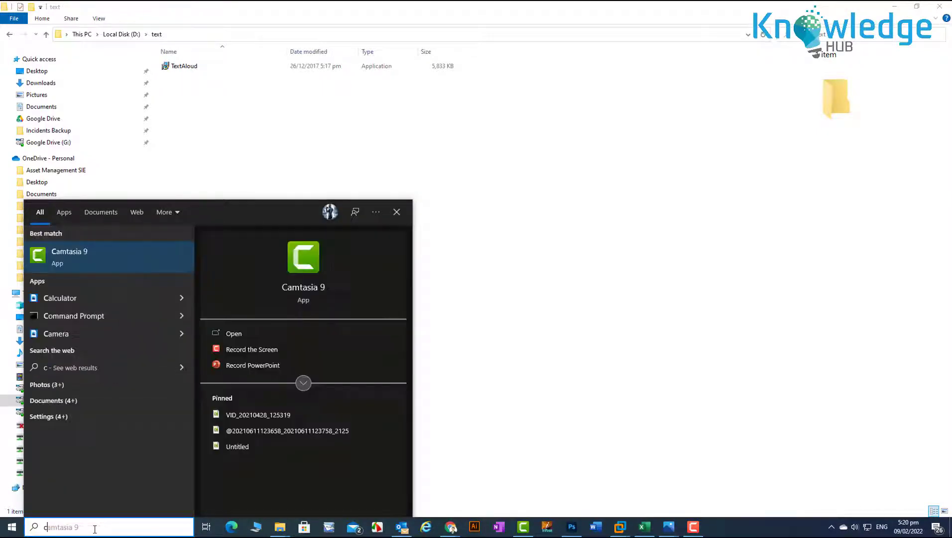
{"action": "key", "text": "BackSpace"}
{"action": "type", "text": "run"}
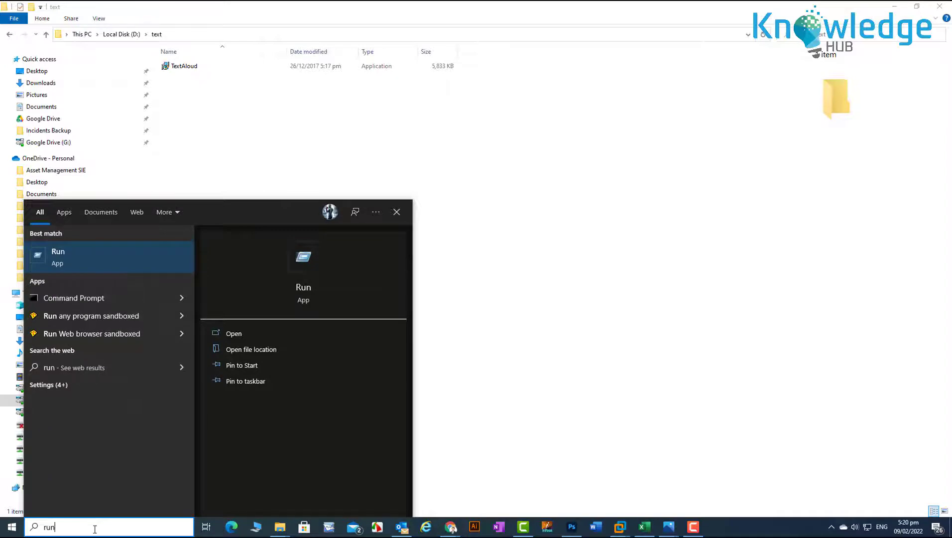
{"action": "key", "text": "Return"}
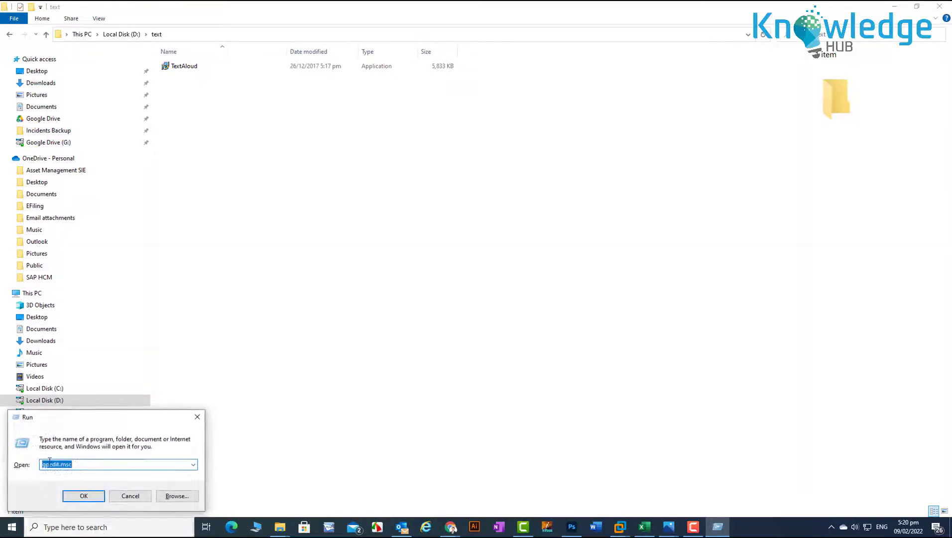
{"action": "type", "text": "gpedit.m"}
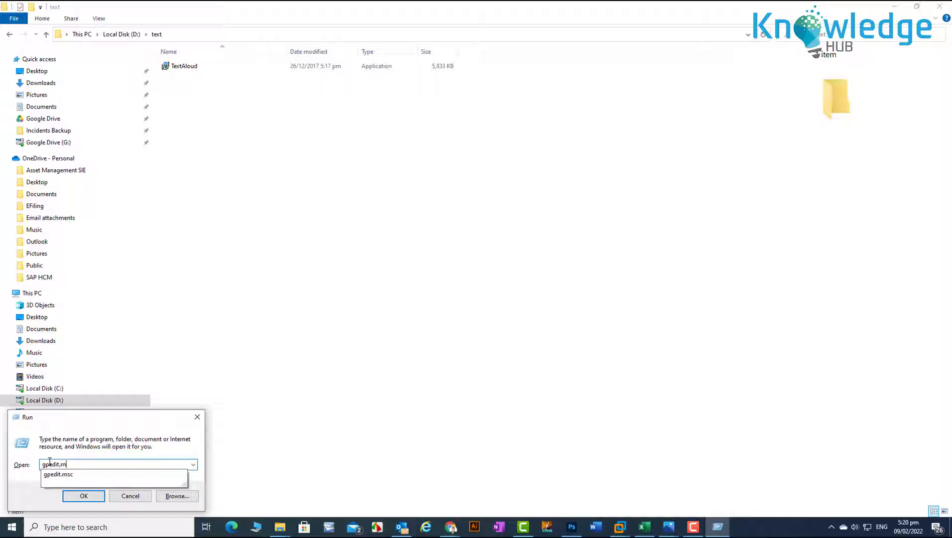
{"action": "type", "text": "scv"}
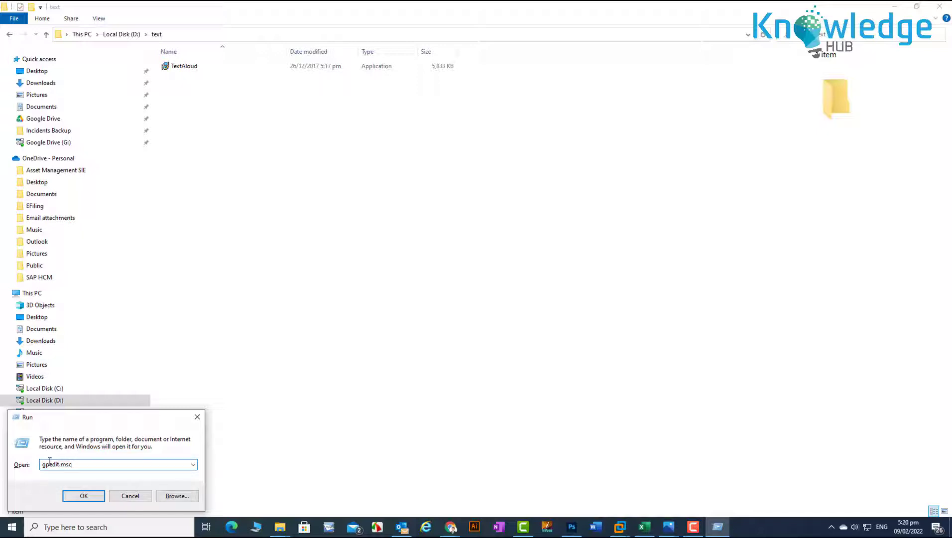
{"action": "left_click", "coordinate": [68, 493]}
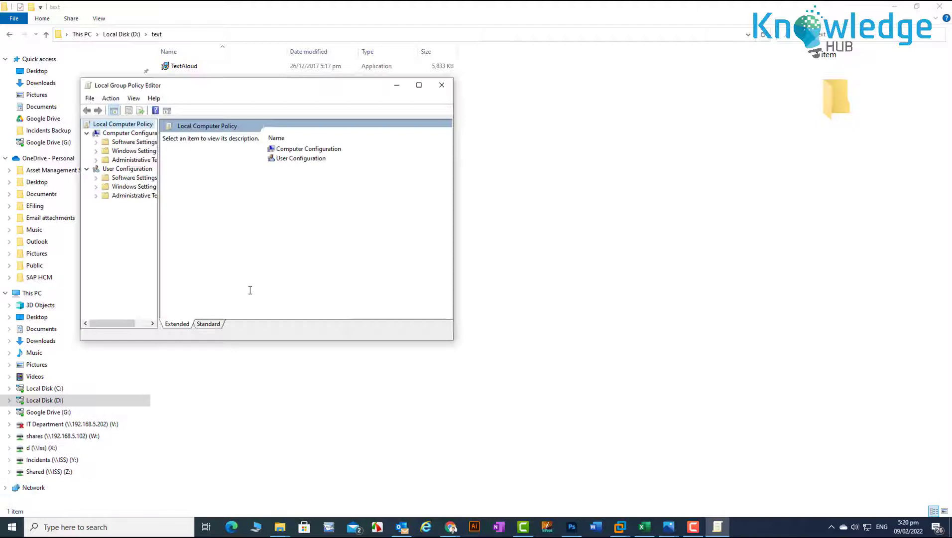
{"action": "left_click_drag", "start_coordinate": [454, 341], "coordinate": [663, 425]}
- Expand Windows Settings > Security Settings > Local Policies down to Security Options
{"action": "left_click_drag", "start_coordinate": [160, 242], "coordinate": [231, 255]}
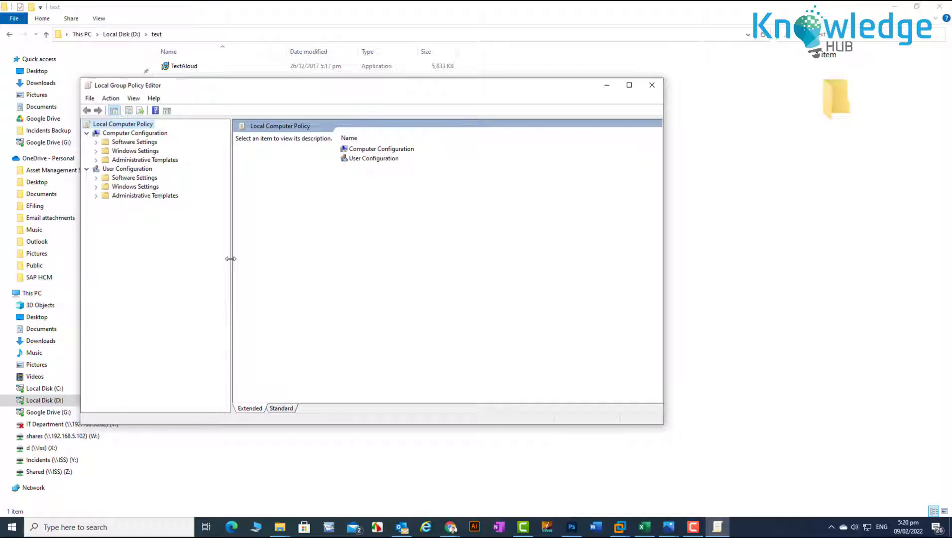
{"action": "left_click", "coordinate": [96, 151]}
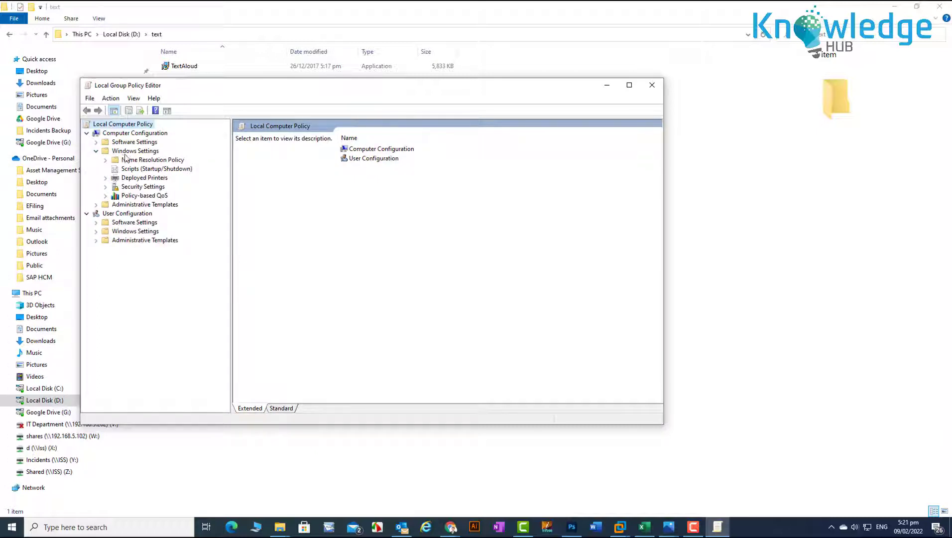
{"action": "left_click", "coordinate": [120, 187]}
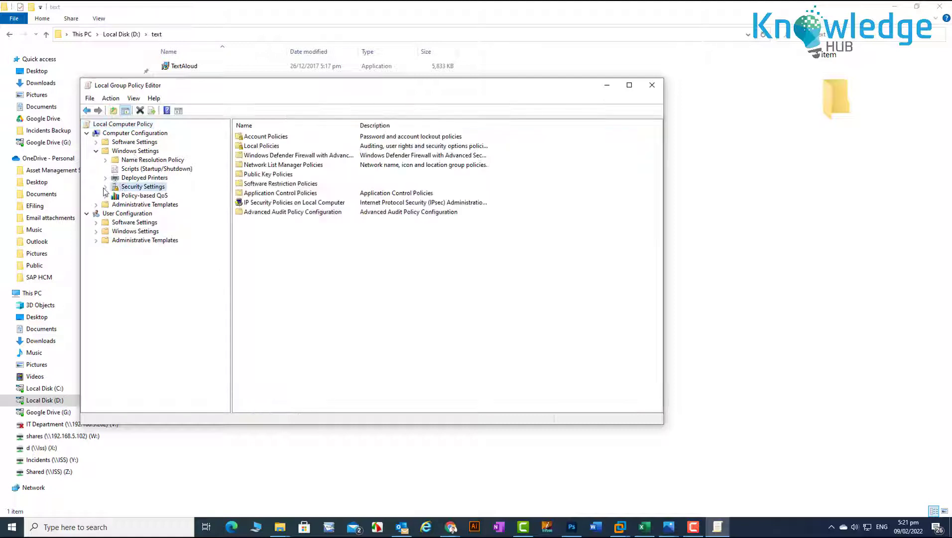
{"action": "left_click", "coordinate": [105, 188]}
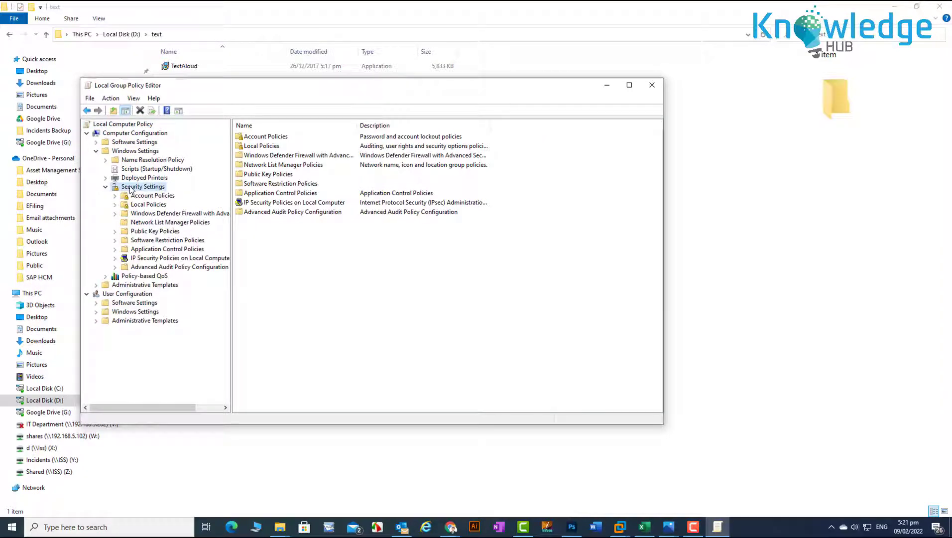
{"action": "left_click", "coordinate": [147, 205]}
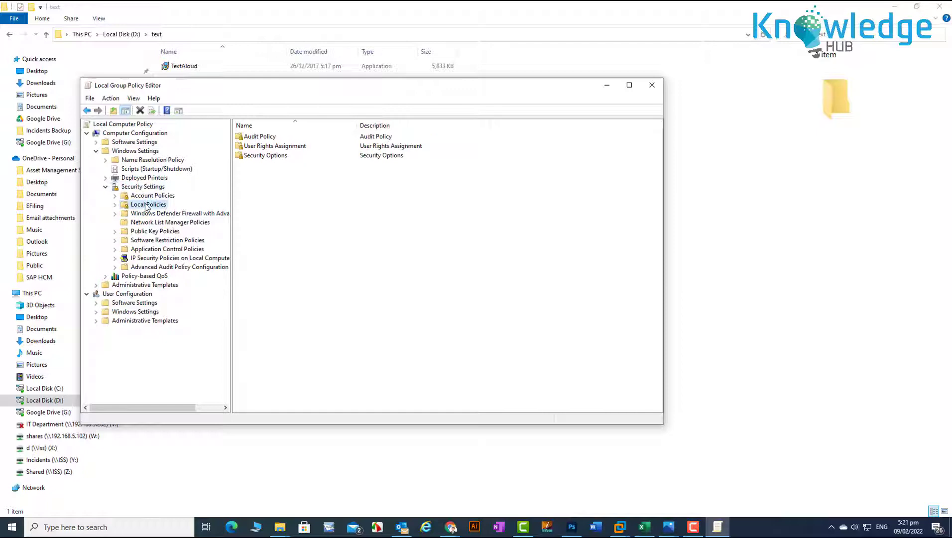
{"action": "left_click", "coordinate": [115, 205]}
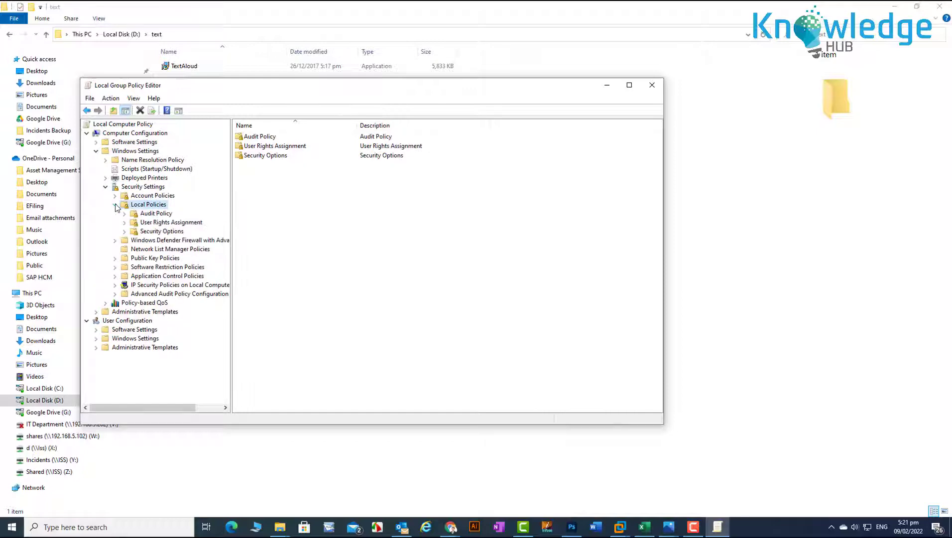
{"action": "left_click", "coordinate": [160, 232]}
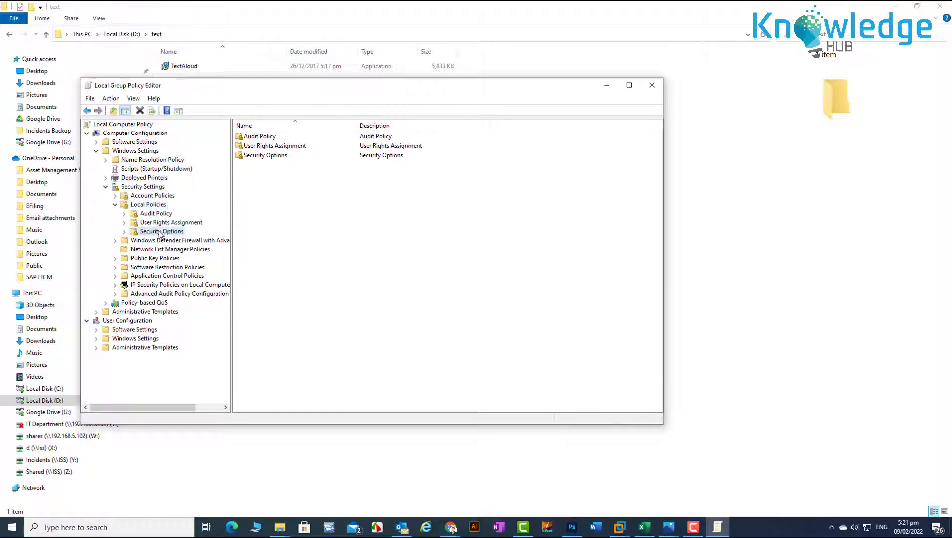
- Set 'User Account Control: Run all administrators in Admin Approval Mode' to Disabled and apply it
{"action": "left_click", "coordinate": [398, 223]}
{"action": "scroll", "coordinate": [397, 225], "scroll_direction": "down", "scroll_amount": 20}
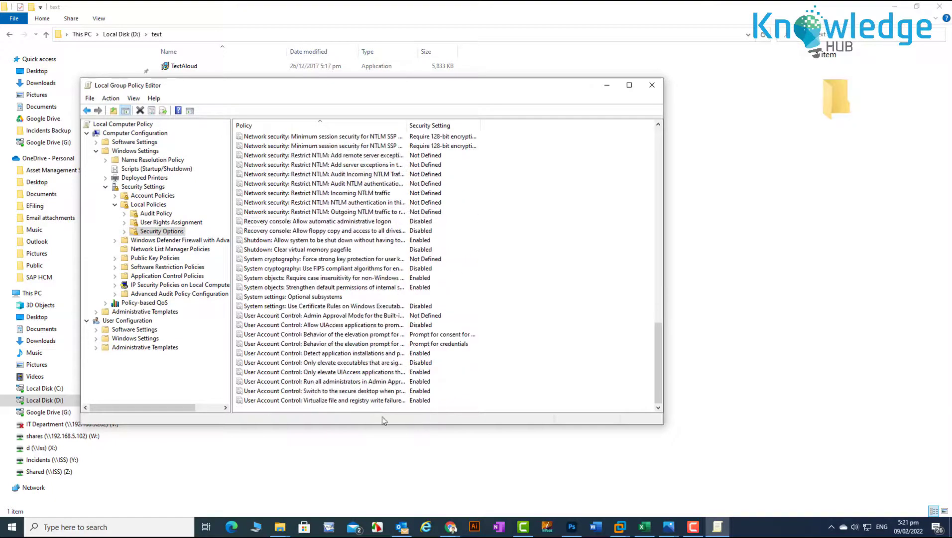
{"action": "left_click", "coordinate": [291, 382]}
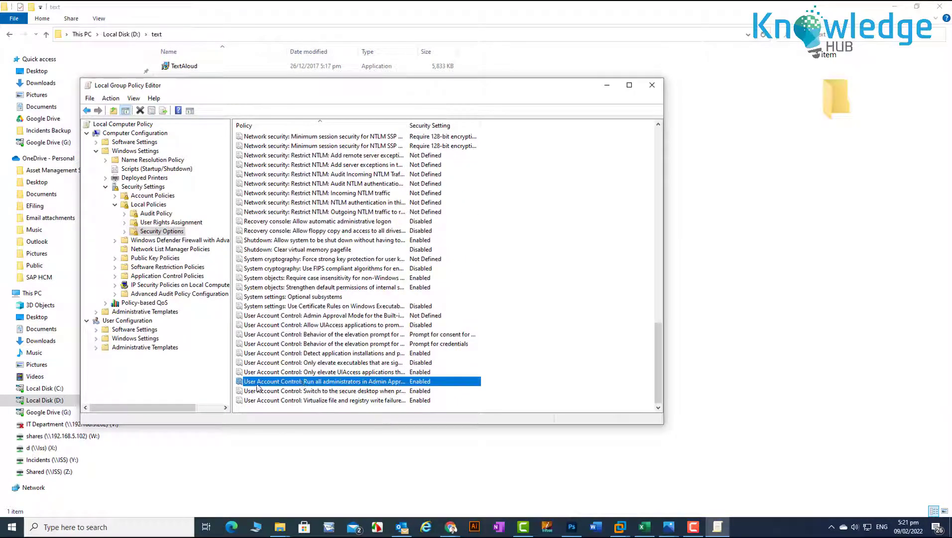
{"action": "double_click", "coordinate": [354, 386]}
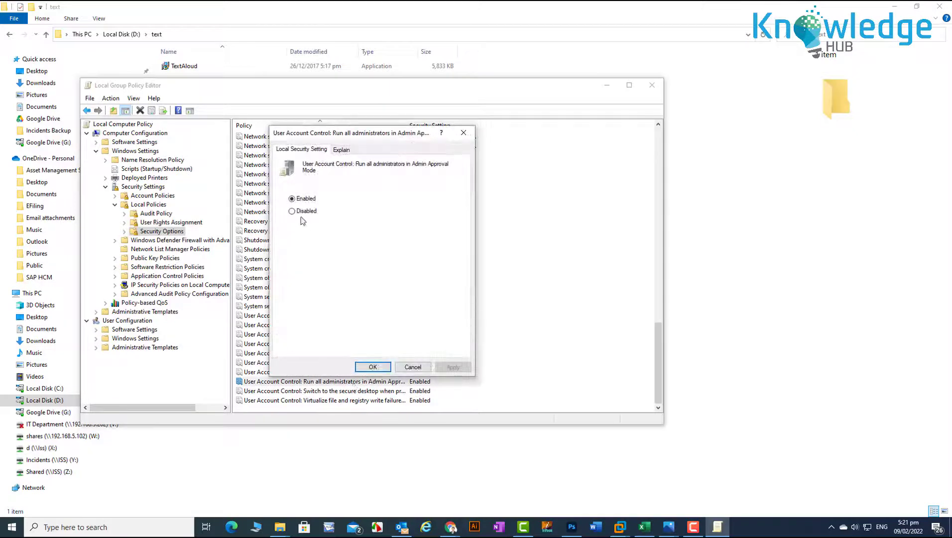
{"action": "left_click", "coordinate": [297, 212]}
{"action": "key", "text": "Return"}
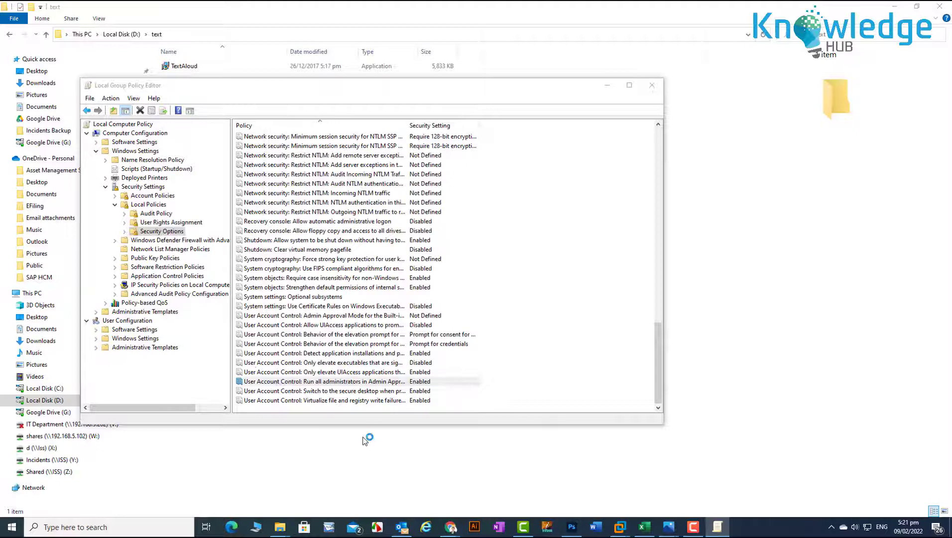
{"action": "double_click", "coordinate": [349, 381]}
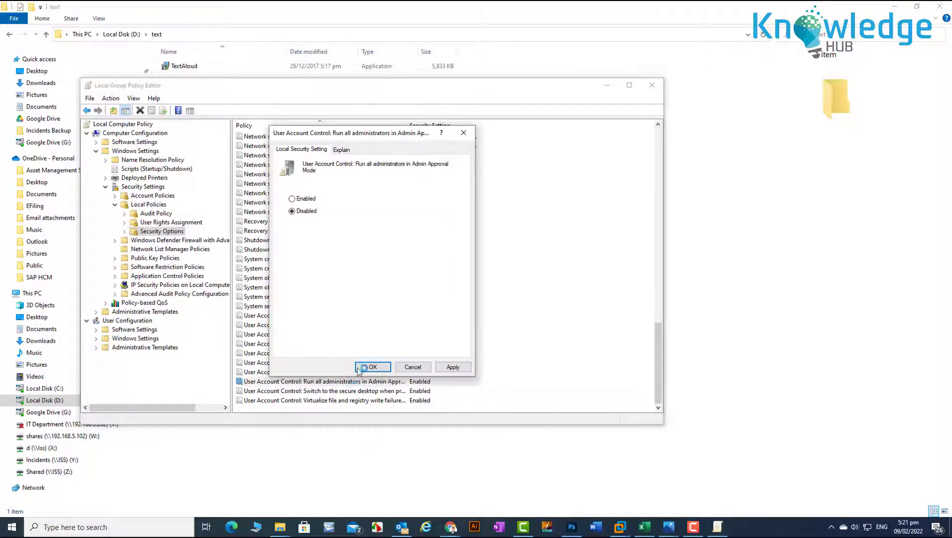
{"action": "left_click", "coordinate": [452, 367]}
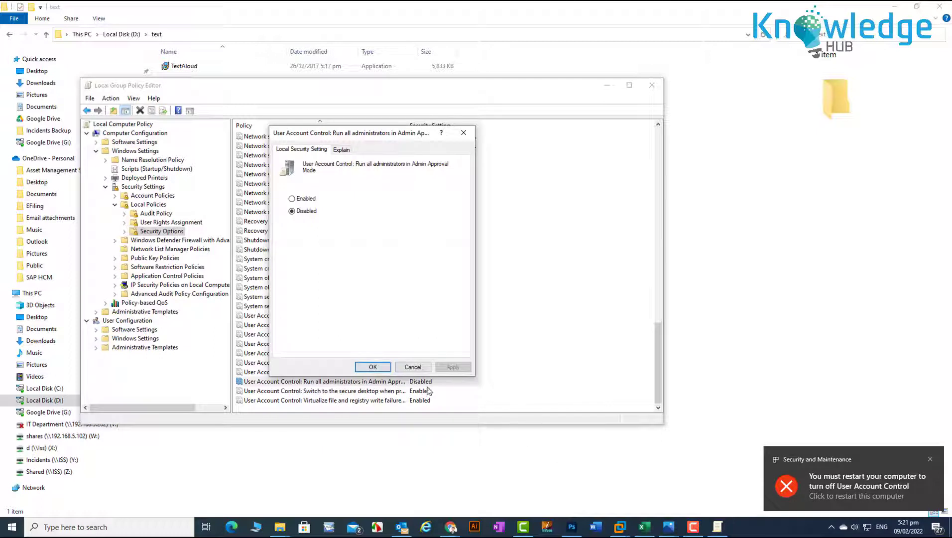
{"action": "left_click", "coordinate": [385, 369]}
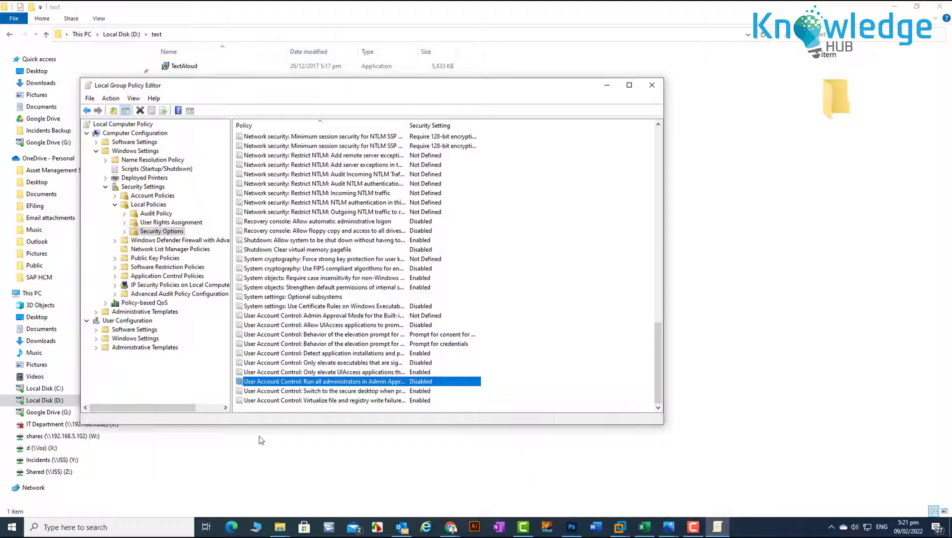
- Restart Windows, then open Local Disk (D:) in File Explorer
{"action": "left_click", "coordinate": [7, 533]}
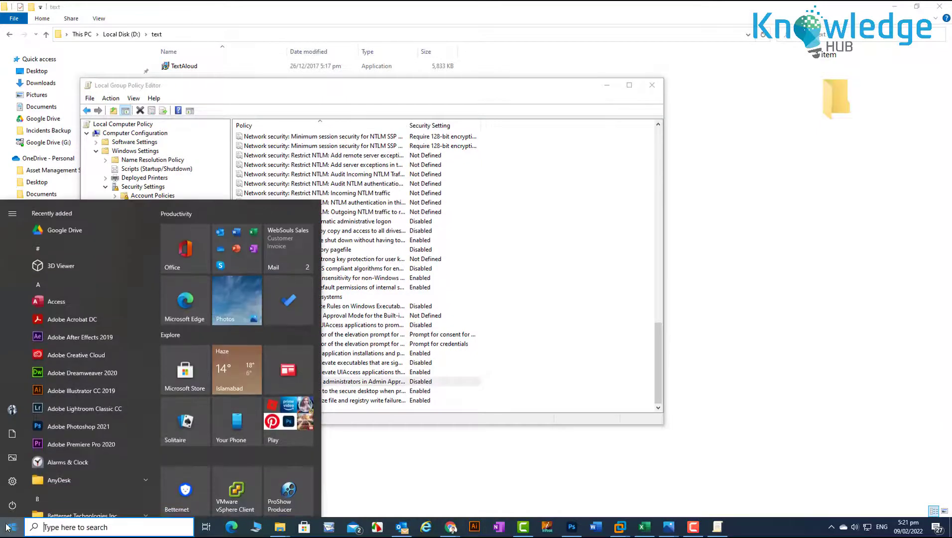
{"action": "left_click", "coordinate": [11, 507]}
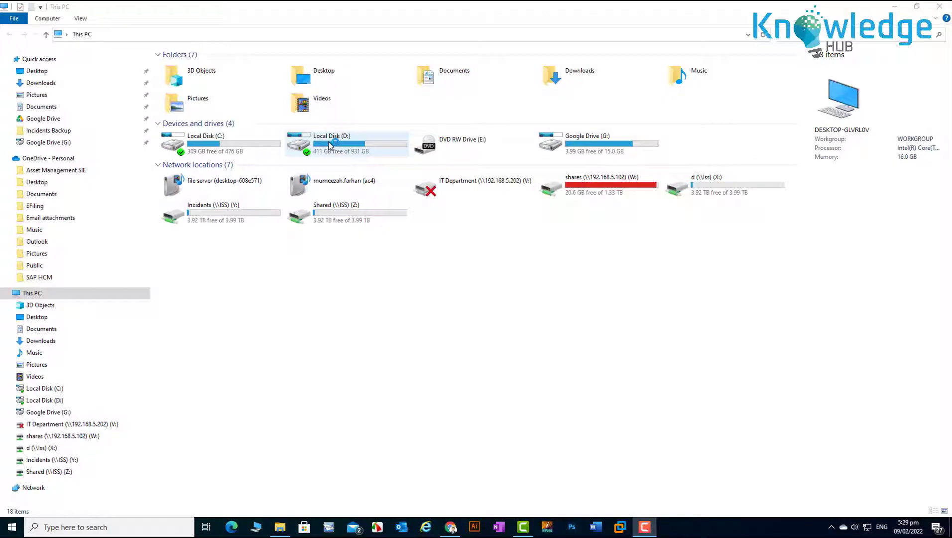
{"action": "double_click", "coordinate": [329, 155]}
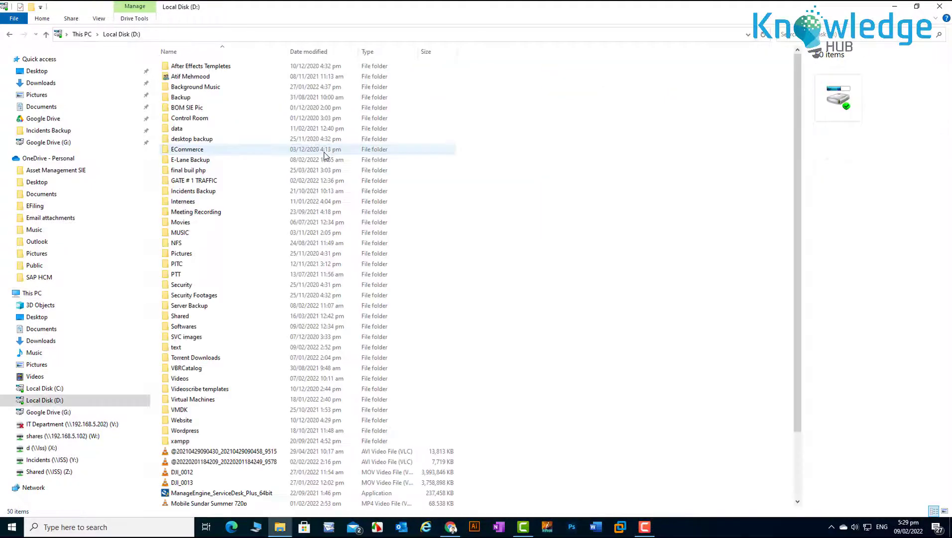
{"action": "left_click", "coordinate": [255, 129]}
- Open the text folder, launch the TextAloud installer and accept its licence agreement
{"action": "key", "text": "t"}
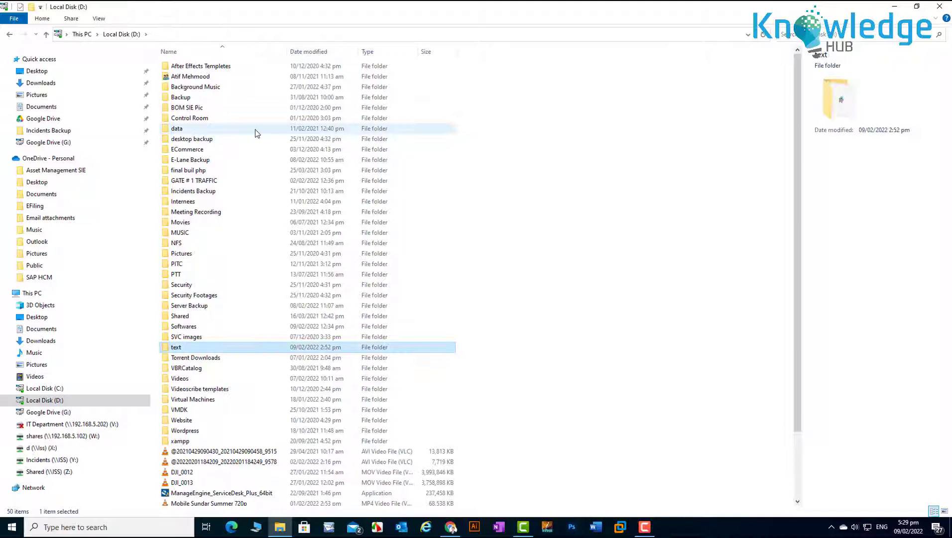
{"action": "double_click", "coordinate": [179, 348]}
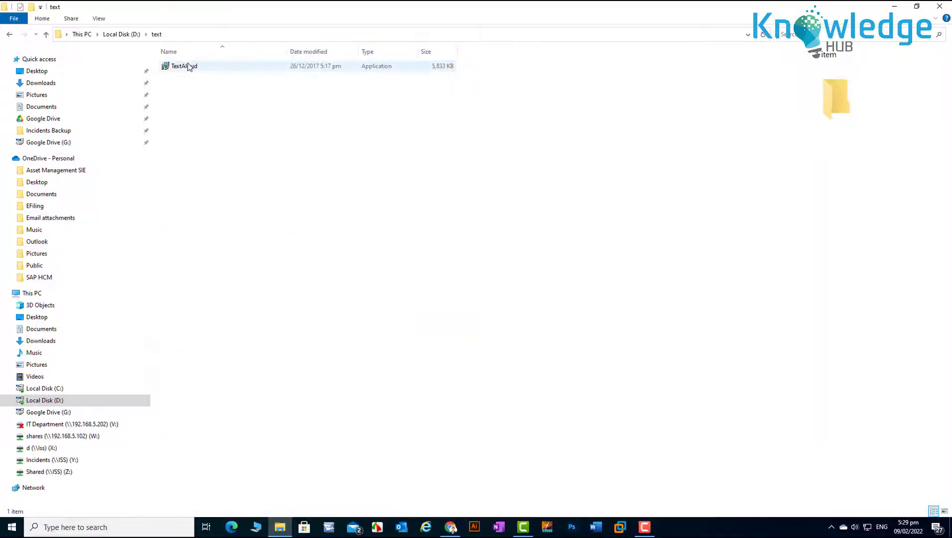
{"action": "double_click", "coordinate": [207, 66]}
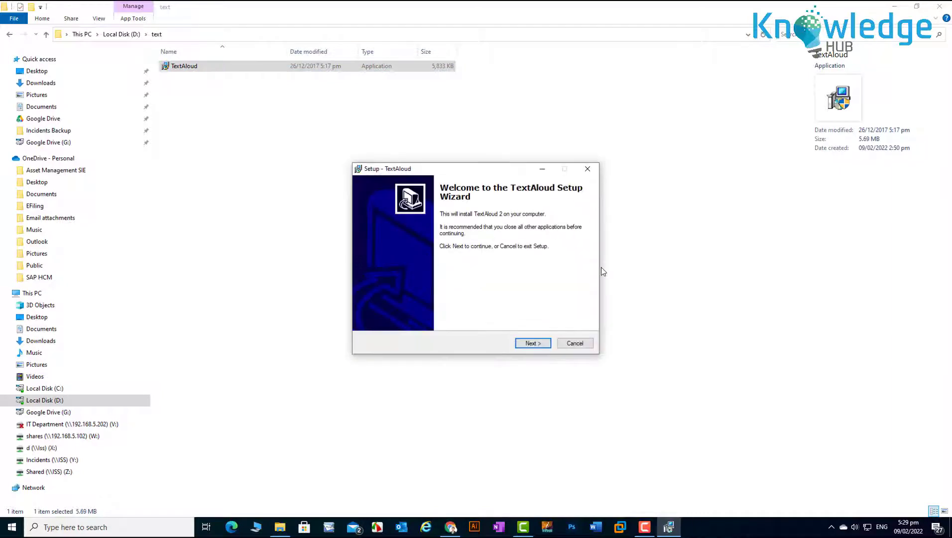
{"action": "left_click", "coordinate": [531, 344]}
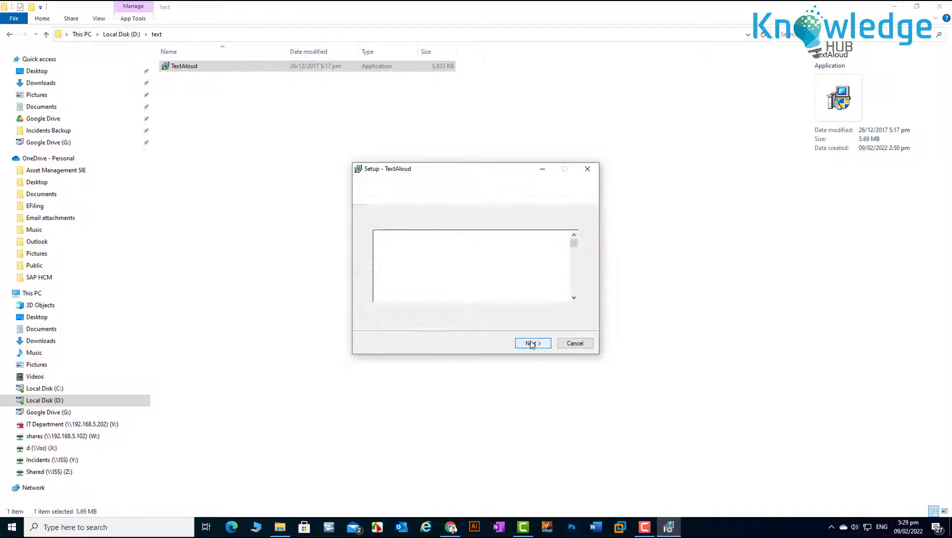
{"action": "left_click", "coordinate": [432, 313]}
{"action": "left_click", "coordinate": [532, 345]}
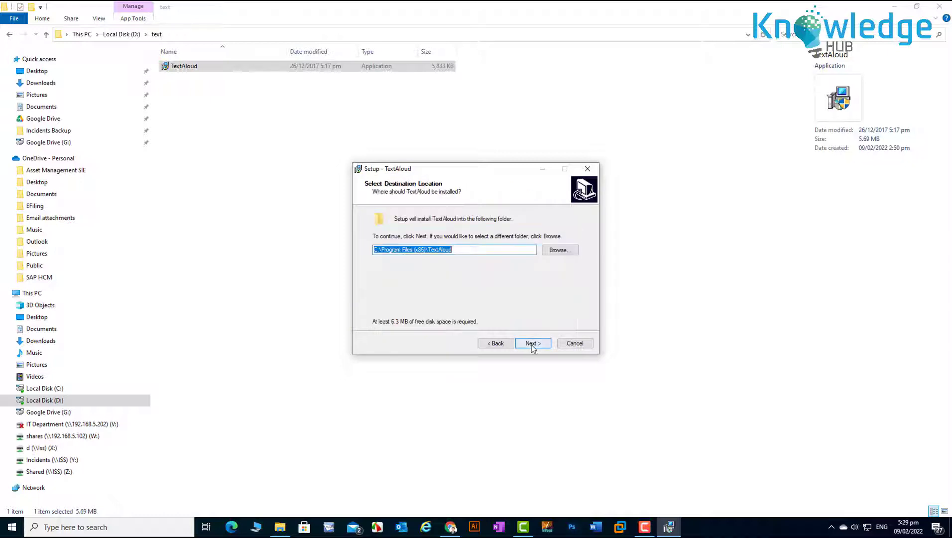
- Install with default folder, components and Start Menu folder, finishing without TextAloudMP3 or QuickStart.html
{"action": "left_click", "coordinate": [532, 345]}
{"action": "left_click", "coordinate": [532, 345]}
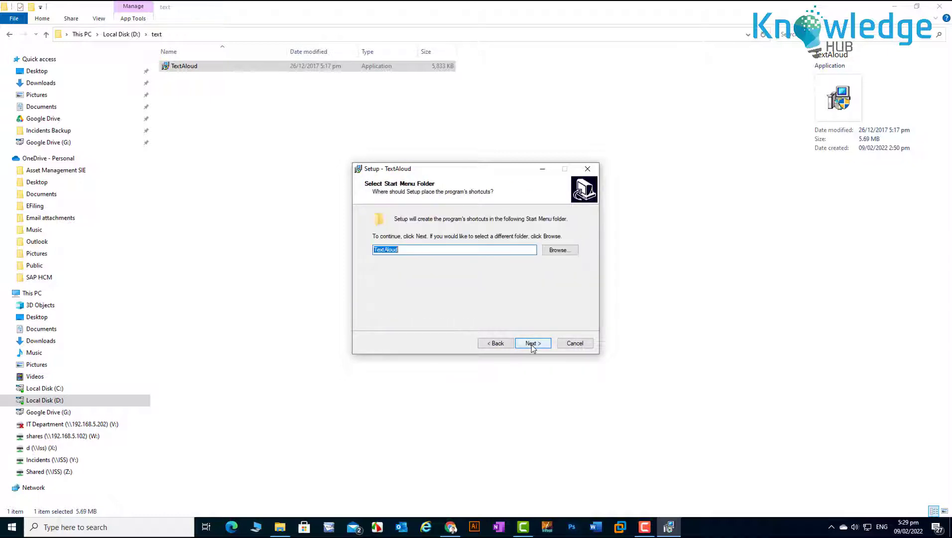
{"action": "left_click", "coordinate": [532, 345]}
{"action": "left_click", "coordinate": [533, 346]}
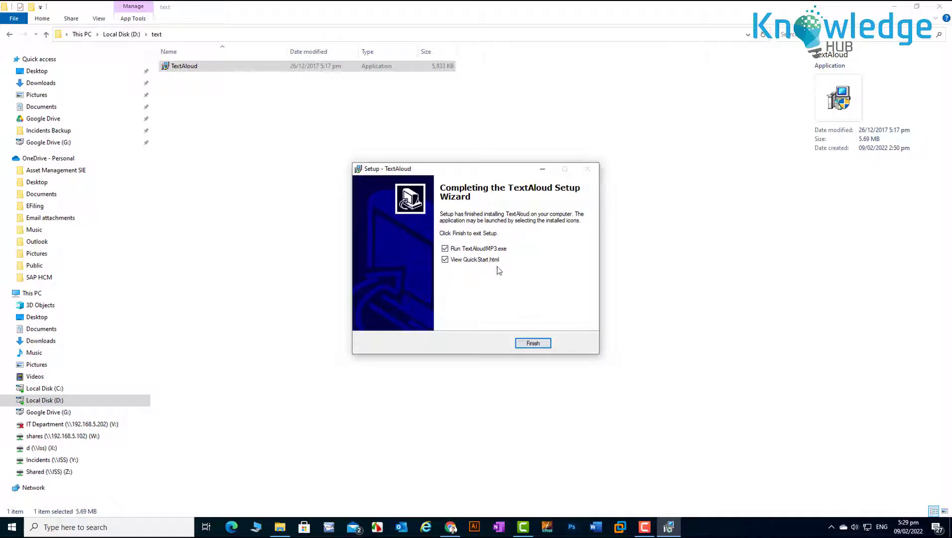
{"action": "left_click", "coordinate": [475, 249]}
{"action": "left_click", "coordinate": [473, 260]}
{"action": "left_click", "coordinate": [532, 343]}
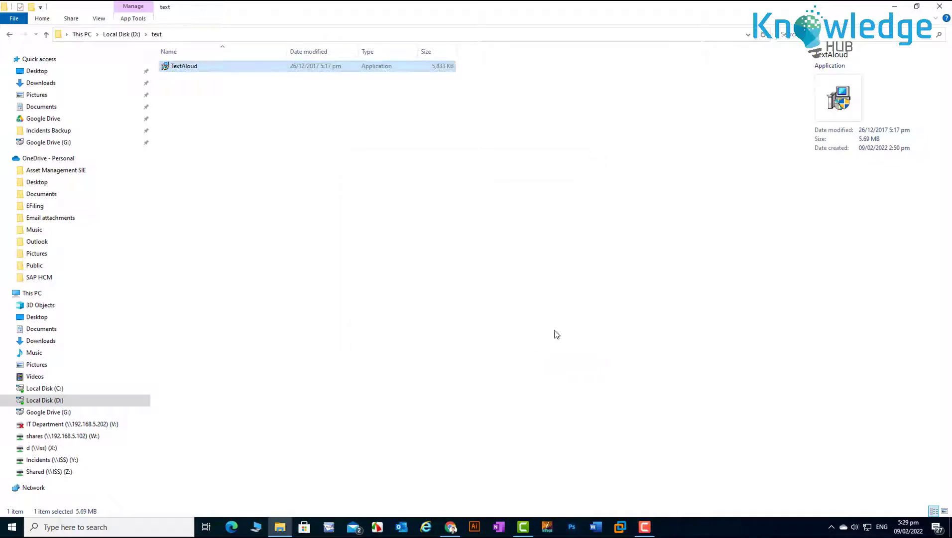